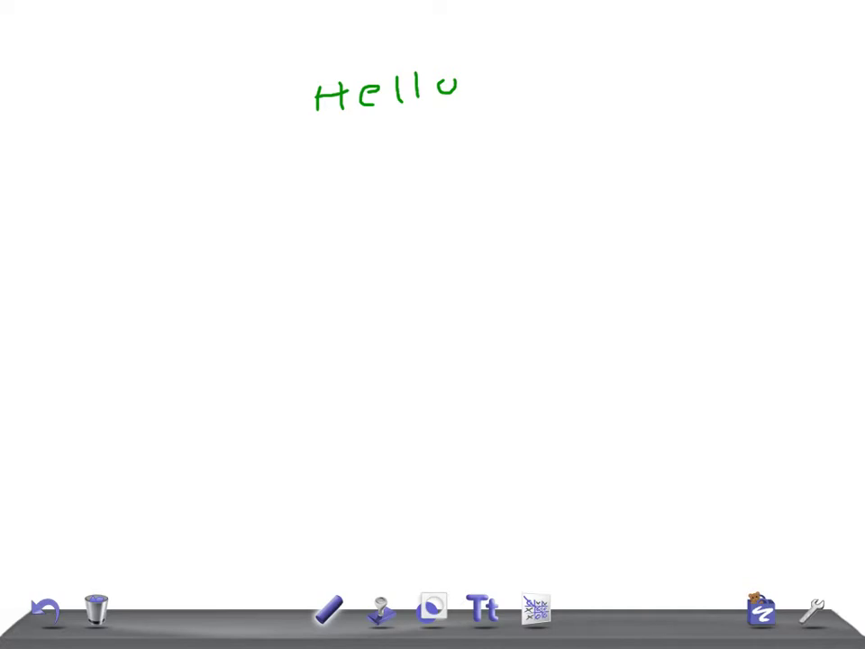
Handwrite 'MVL' with a trailing dash below Hello in green
mouse_move(147, 184)
left_mouse_down()
mouse_move(147, 206)
mouse_move(178, 183)
left_mouse_up()
left_click_drag(179, 184, 180, 206)
mouse_move(196, 185)
left_mouse_down()
mouse_move(207, 205)
mouse_move(216, 183)
left_mouse_up()
mouse_move(231, 181)
left_mouse_down()
mouse_move(255, 203)
mouse_move(290, 189)
left_mouse_up()
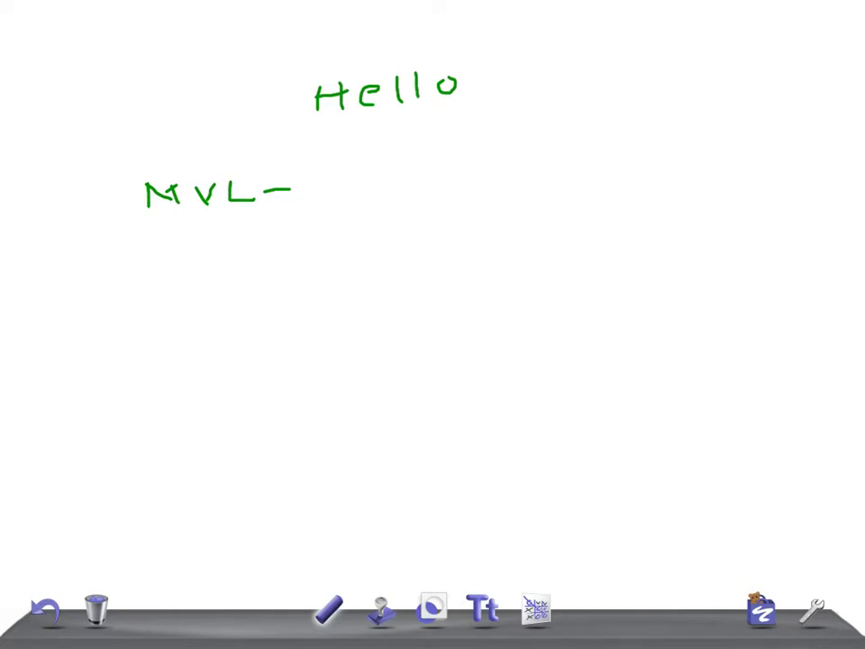
Handwrite 'Homocystinuria' below the MVL line
left_click_drag(197, 257, 196, 289)
mouse_move(227, 257)
left_mouse_down()
mouse_move(228, 288)
mouse_move(227, 272)
left_mouse_up()
mouse_move(262, 264)
left_mouse_down()
mouse_move(260, 285)
mouse_move(262, 264)
left_mouse_up()
mouse_move(279, 264)
left_mouse_down()
mouse_move(298, 285)
mouse_move(322, 287)
mouse_move(347, 263)
mouse_move(405, 290)
mouse_move(397, 294)
mouse_move(419, 258)
mouse_move(444, 254)
mouse_move(452, 269)
mouse_move(540, 239)
mouse_move(593, 236)
left_mouse_up()
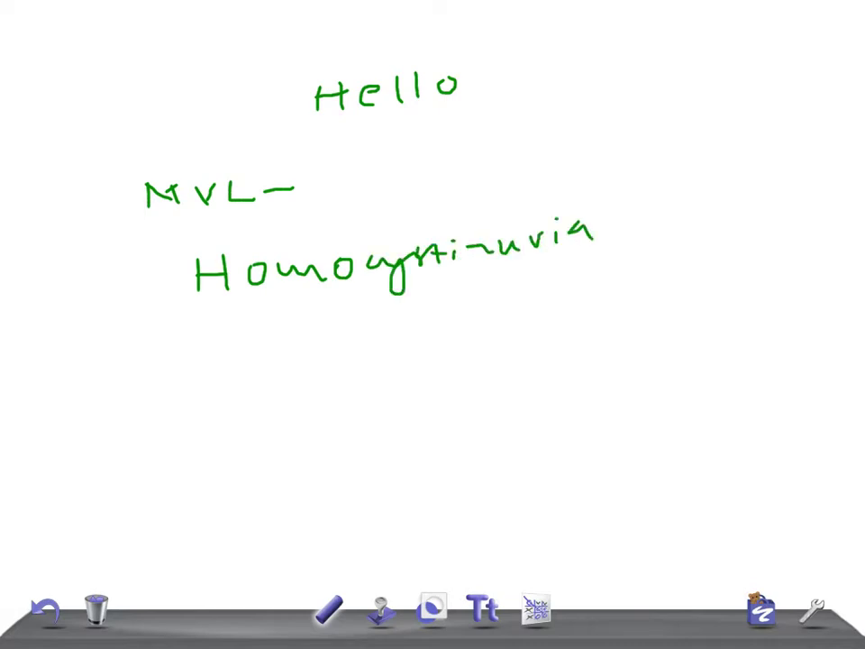
Handwrite 'Marfans' below Homocystinuria, then start clearing the page with the trash can
mouse_move(340, 349)
left_mouse_down()
mouse_move(474, 344)
mouse_move(498, 325)
mouse_move(494, 344)
left_mouse_up()
left_click(512, 316)
mouse_move(540, 312)
left_mouse_down()
mouse_move(544, 324)
mouse_move(584, 323)
left_mouse_up()
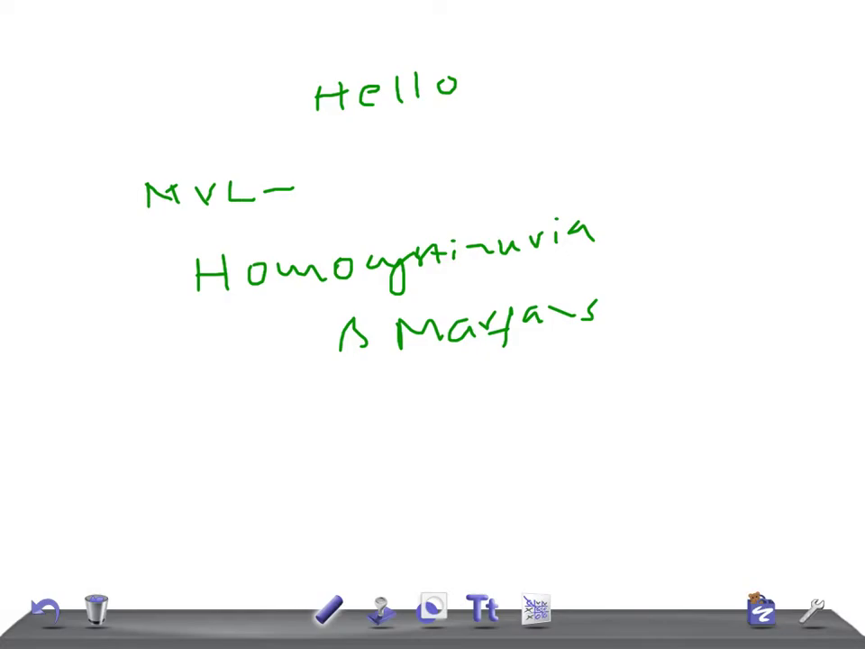
left_click(95, 609)
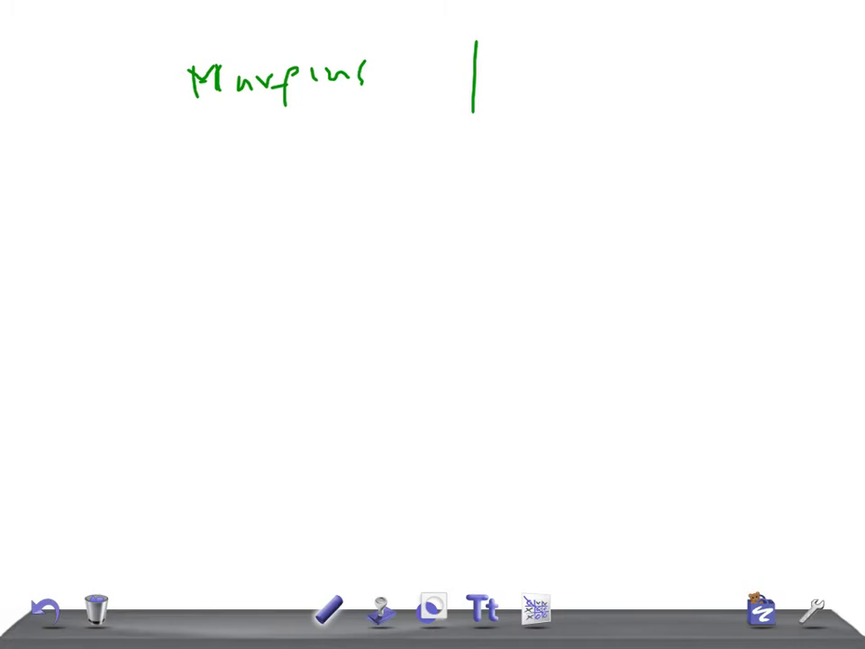
Write the abbreviated 'Homo…' heading to the right of the vertical divider
mouse_move(516, 59)
left_mouse_down()
mouse_move(519, 82)
mouse_move(606, 72)
mouse_move(642, 90)
mouse_move(631, 72)
mouse_move(664, 63)
mouse_move(670, 73)
left_mouse_up()
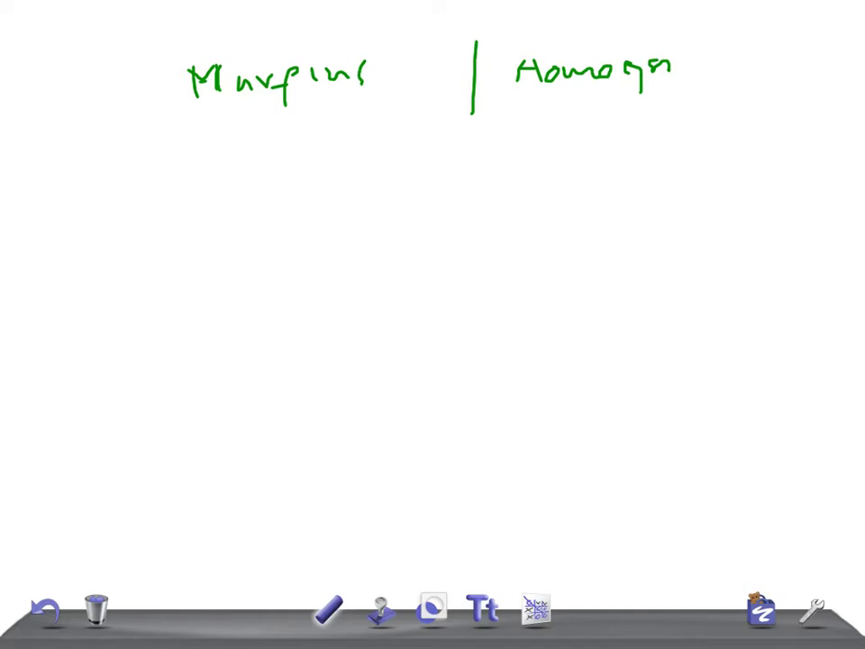
Draw a circled I row marker at the left and write 'AD' under Marfans
left_click_drag(30, 153, 45, 151)
mouse_move(37, 153)
left_mouse_down()
mouse_move(36, 173)
mouse_move(45, 172)
left_mouse_up()
mouse_move(41, 141)
left_mouse_down()
mouse_move(24, 167)
mouse_move(43, 142)
left_mouse_up()
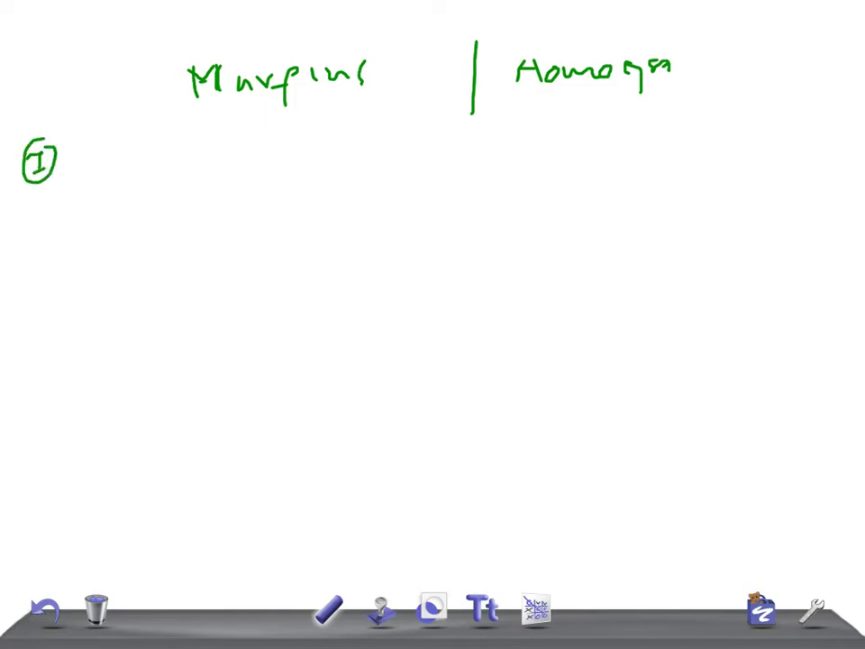
mouse_move(194, 140)
left_mouse_down()
mouse_move(187, 161)
mouse_move(209, 149)
left_mouse_up()
left_click_drag(216, 140, 216, 159)
left_click_drag(216, 140, 218, 158)
Write 'AR' under Homocystinuria and add a circled L marker below the I
mouse_move(567, 115)
left_mouse_down()
mouse_move(560, 131)
mouse_move(575, 131)
left_mouse_up()
left_click_drag(559, 126, 577, 125)
mouse_move(593, 114)
left_mouse_down()
mouse_move(592, 133)
mouse_move(595, 124)
left_mouse_up()
left_click_drag(598, 123, 618, 133)
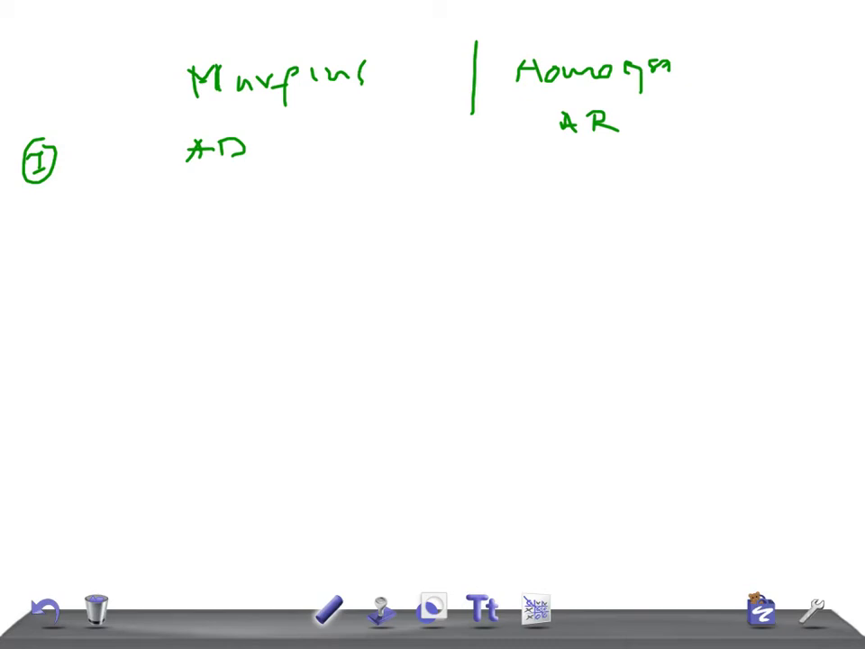
left_click_drag(27, 231, 56, 251)
left_click_drag(50, 210, 14, 212)
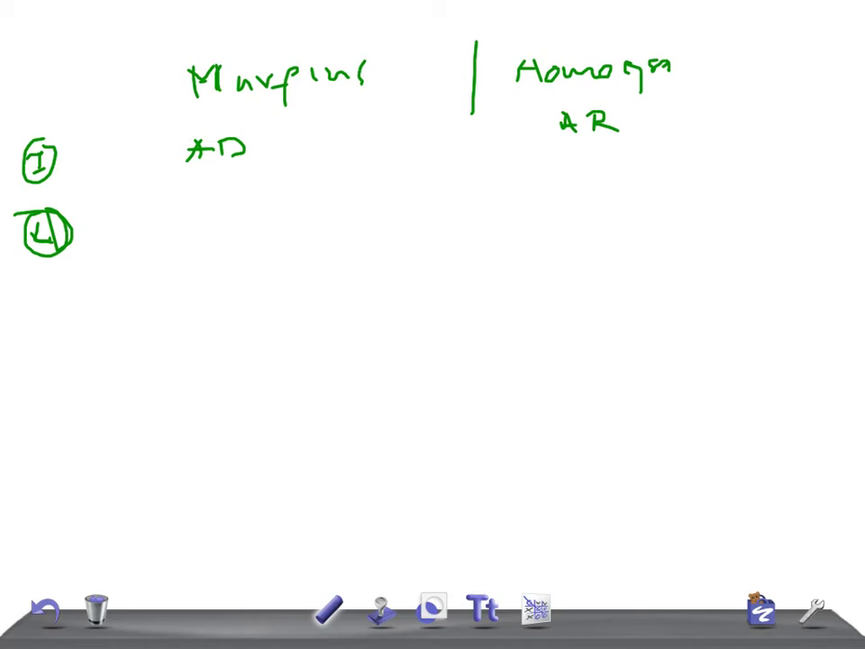
Write 'upwards' under AD, a short divider, and 'Down' under AR in the L row
mouse_move(222, 213)
left_mouse_down()
mouse_move(261, 237)
mouse_move(270, 222)
mouse_move(346, 207)
left_mouse_up()
mouse_move(358, 209)
left_mouse_down()
mouse_move(362, 200)
mouse_move(366, 215)
left_mouse_up()
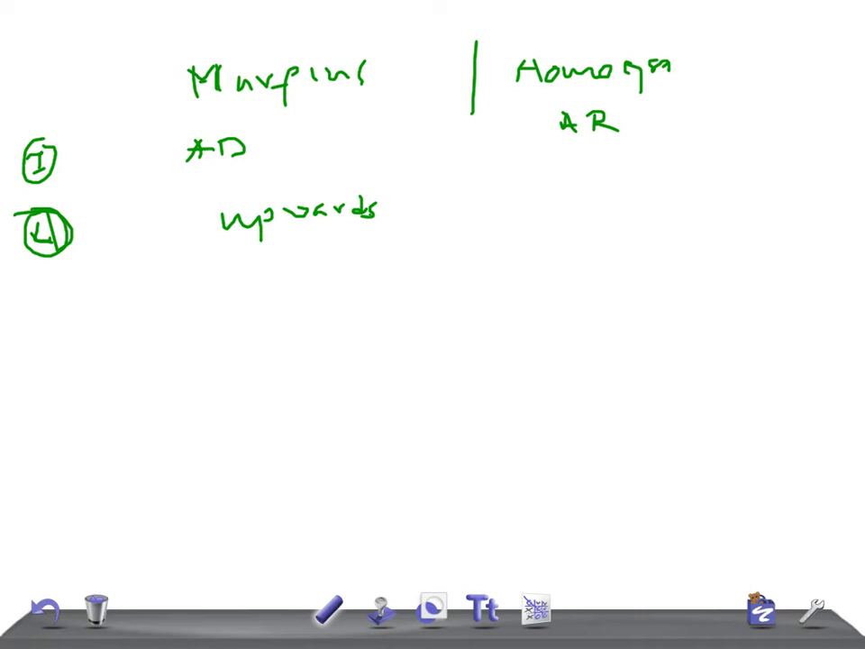
left_click_drag(473, 184, 473, 222)
mouse_move(531, 192)
left_mouse_down()
mouse_move(532, 216)
mouse_move(534, 209)
left_mouse_up()
left_click_drag(568, 198, 636, 193)
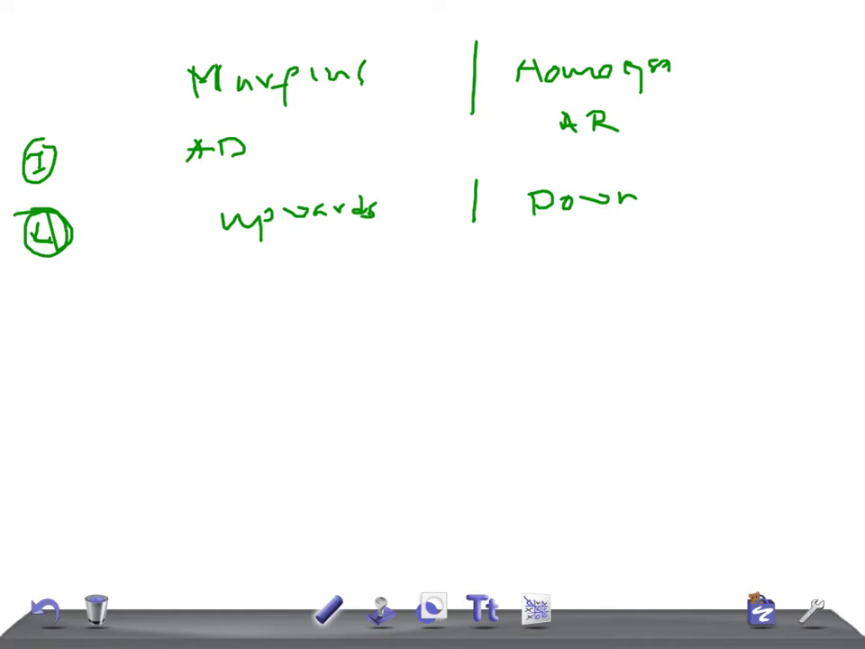
Add a circled A row with 'AI' and a tick for Marfans, an X for homocystinuria
mouse_move(27, 317)
left_mouse_down()
mouse_move(30, 301)
mouse_move(34, 317)
mouse_move(38, 291)
mouse_move(49, 306)
left_mouse_up()
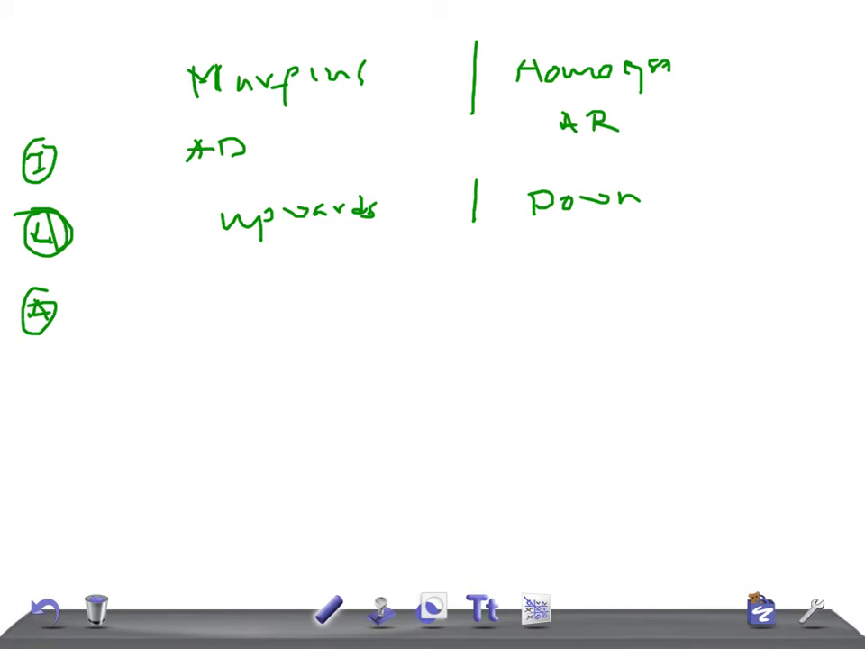
left_click_drag(235, 299, 284, 282)
mouse_move(276, 283)
left_mouse_down()
mouse_move(276, 298)
mouse_move(286, 297)
left_mouse_up()
left_click_drag(326, 289, 383, 279)
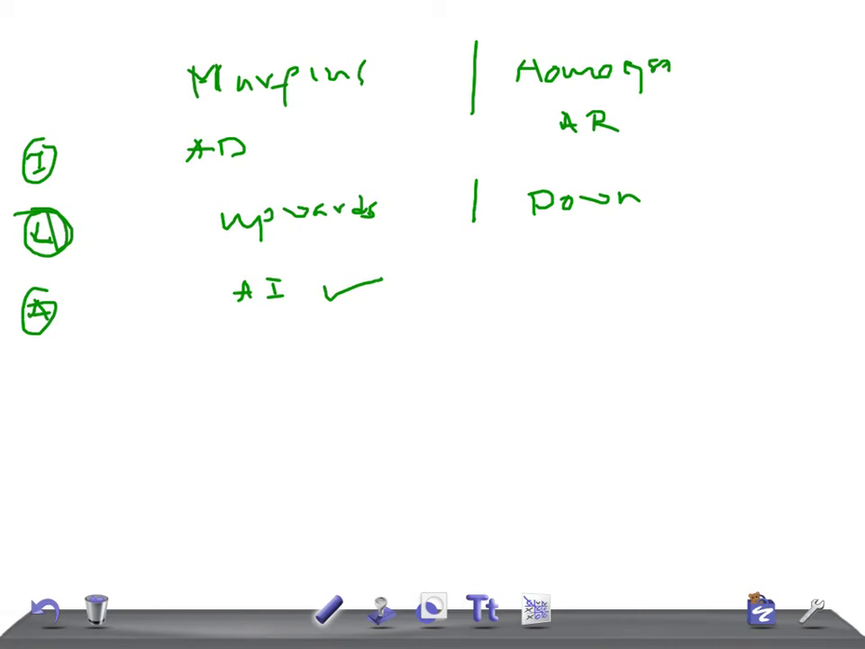
mouse_move(544, 265)
left_mouse_down()
mouse_move(566, 287)
mouse_move(542, 288)
left_mouse_up()
Add a circled ID row marker with a circled N under AI and 'MR' under the X
mouse_move(31, 386)
left_mouse_down()
mouse_move(31, 405)
mouse_move(40, 387)
left_mouse_up()
left_click_drag(22, 406, 56, 410)
mouse_move(45, 369)
left_mouse_down()
mouse_move(84, 401)
mouse_move(36, 370)
left_mouse_up()
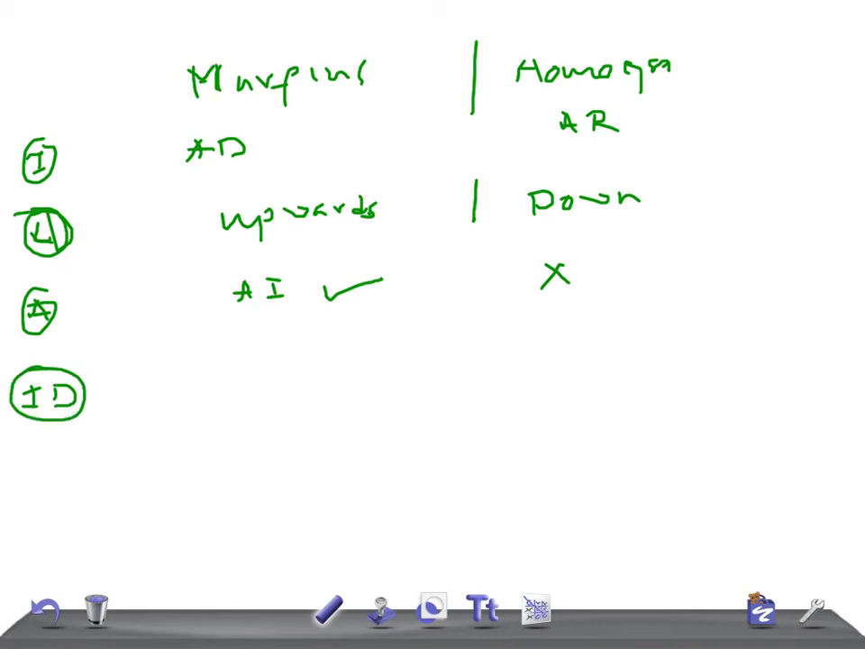
mouse_move(262, 351)
left_mouse_down()
mouse_move(262, 380)
mouse_move(287, 351)
mouse_move(263, 398)
mouse_move(273, 341)
left_mouse_up()
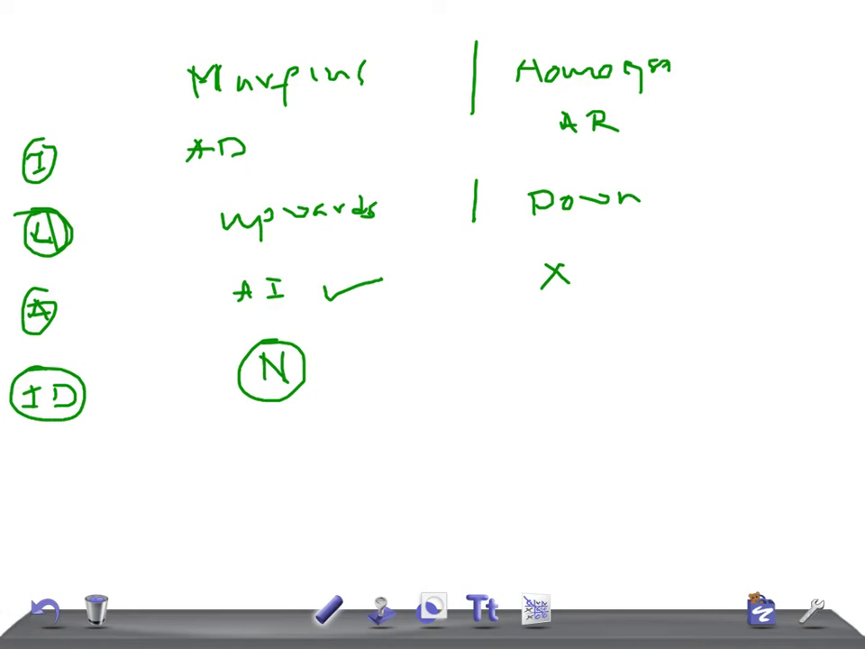
mouse_move(545, 355)
left_mouse_down()
mouse_move(558, 347)
mouse_move(572, 354)
mouse_move(584, 333)
left_mouse_up()
left_click_drag(584, 335, 601, 354)
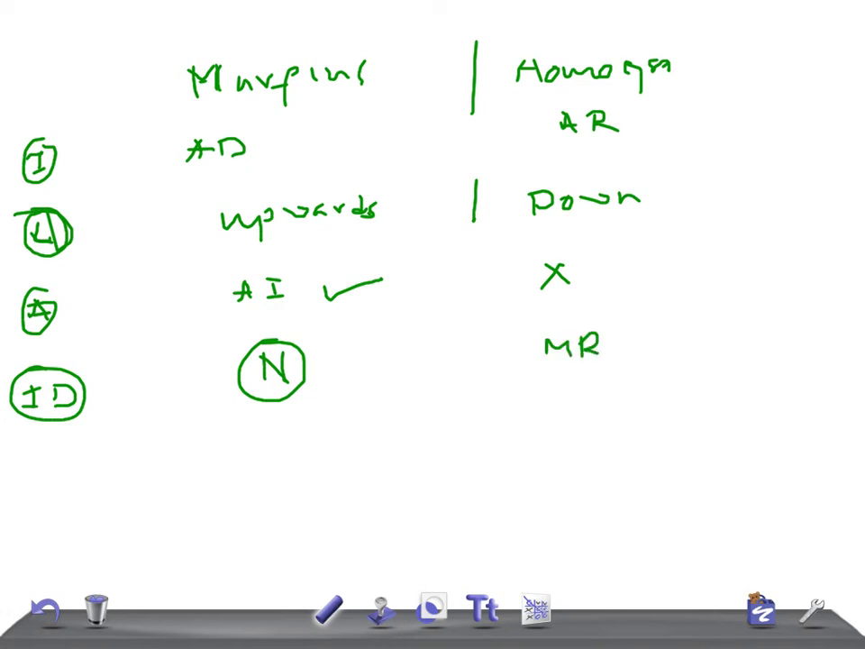